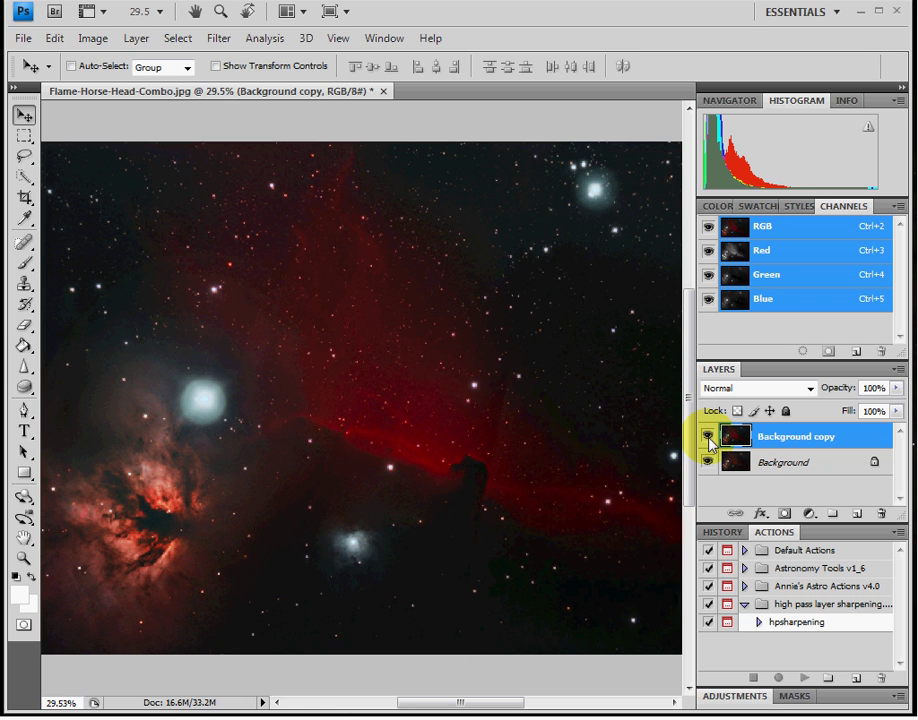
{"action": "left_click", "coordinate": [708, 437]}
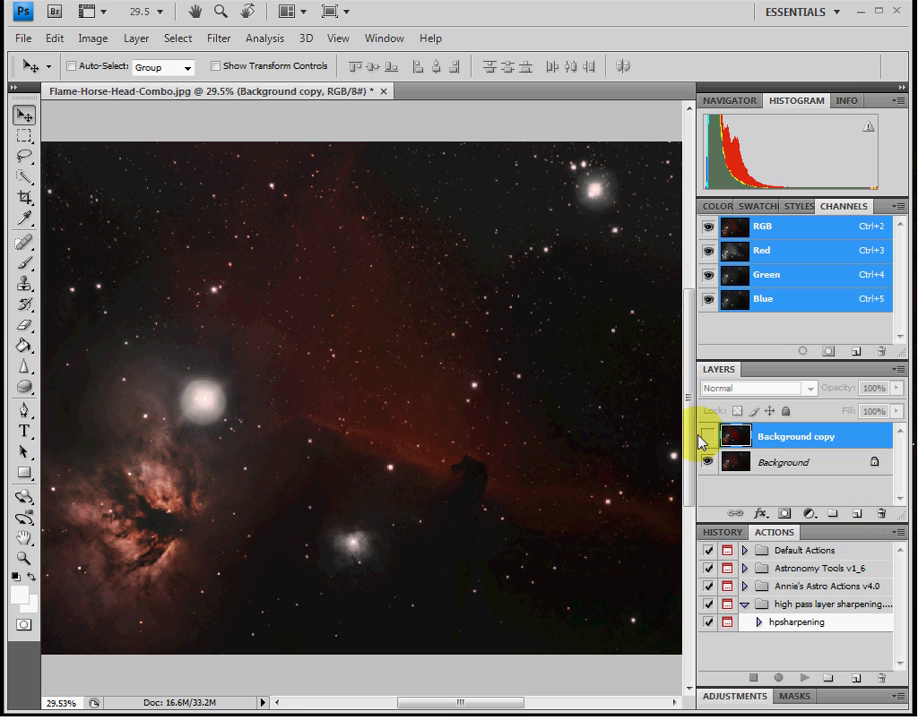
{"action": "left_click", "coordinate": [708, 438]}
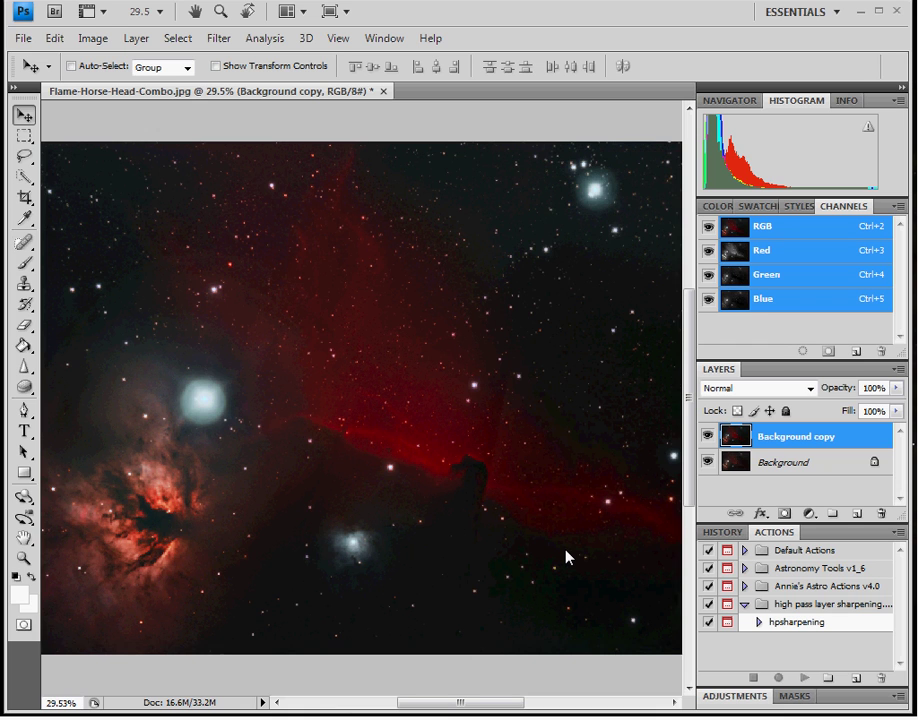
{"action": "left_click", "coordinate": [781, 437]}
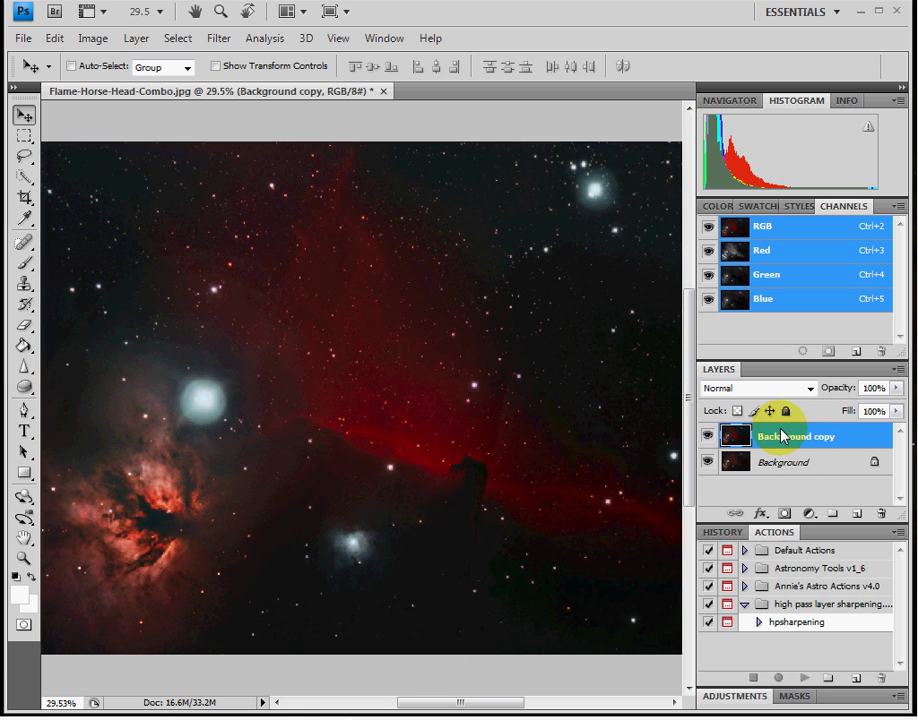
Add a Hide All layer mask to the Background copy layer from the Layer menu.
{"action": "left_click", "coordinate": [134, 38]}
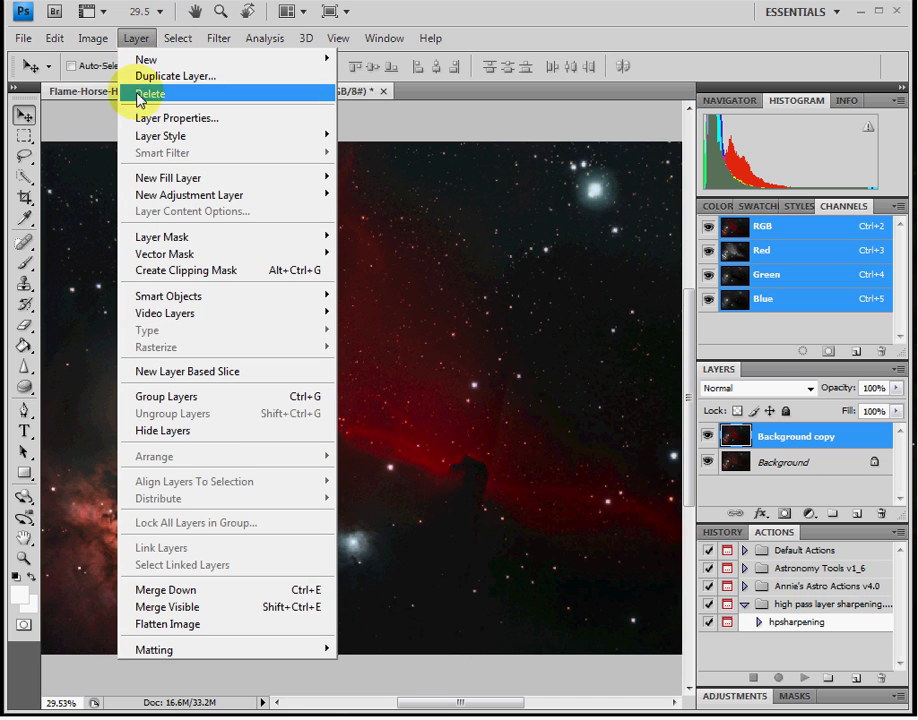
{"action": "mouse_move", "coordinate": [150, 240]}
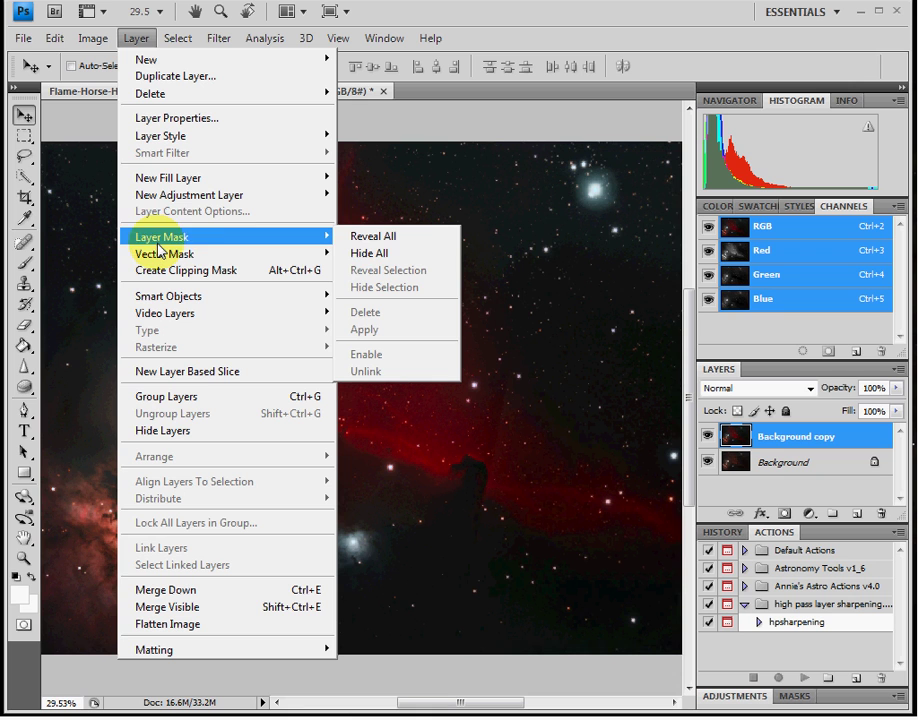
{"action": "left_click", "coordinate": [369, 254]}
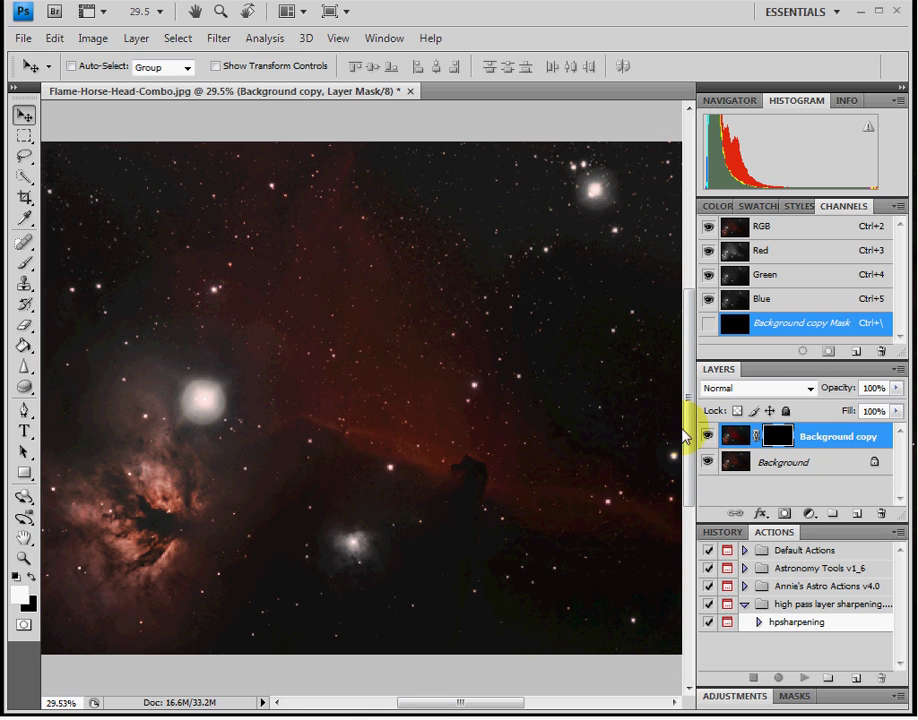
Make white the foreground colour and select the Brush tool at size 175.
{"action": "left_click", "coordinate": [33, 583]}
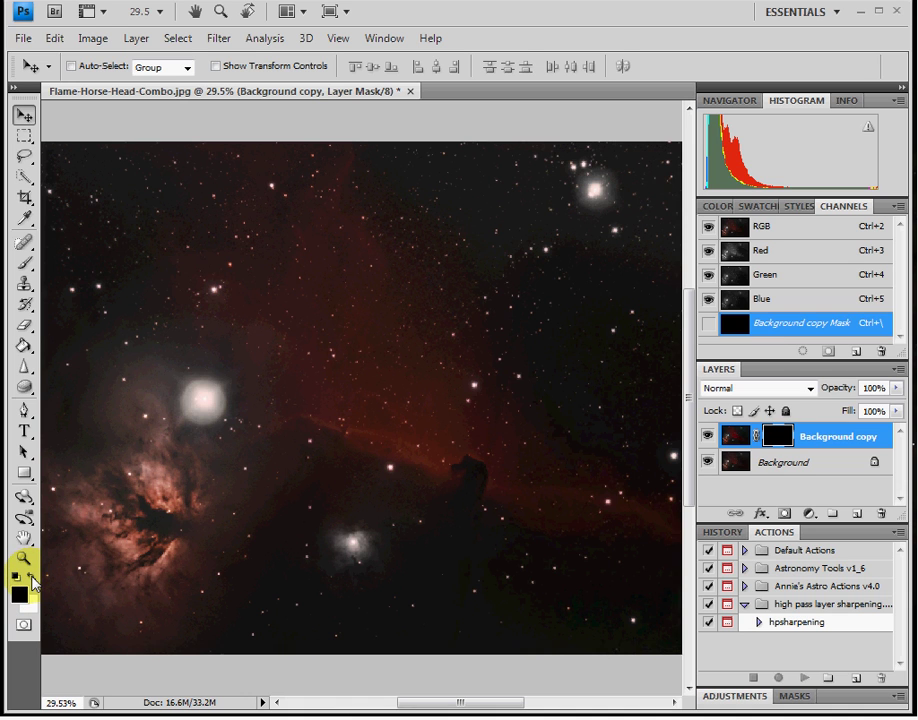
{"action": "left_click", "coordinate": [32, 580]}
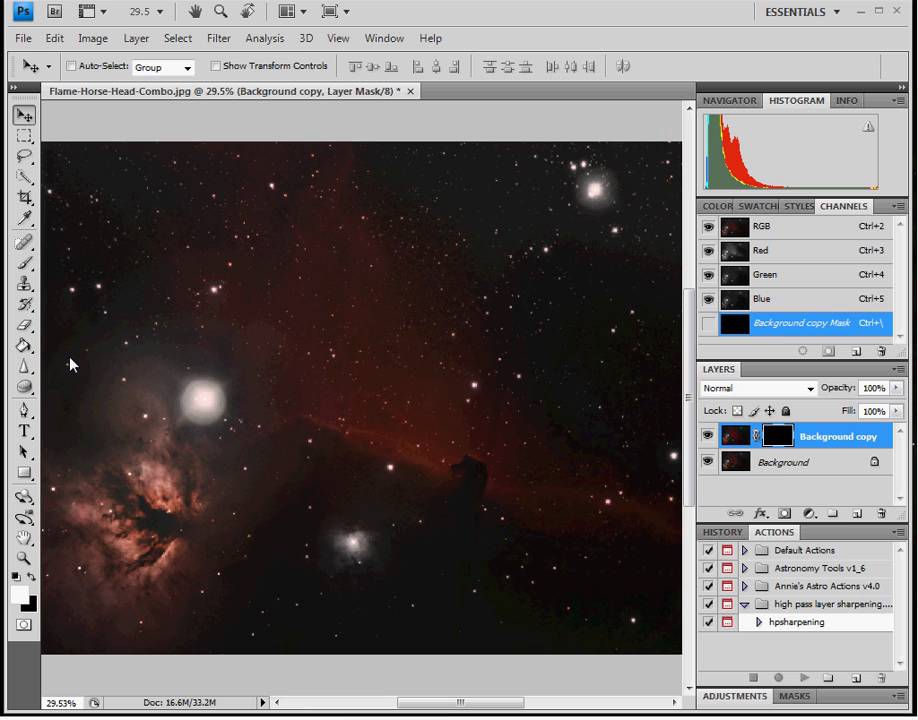
{"action": "left_click", "coordinate": [25, 266]}
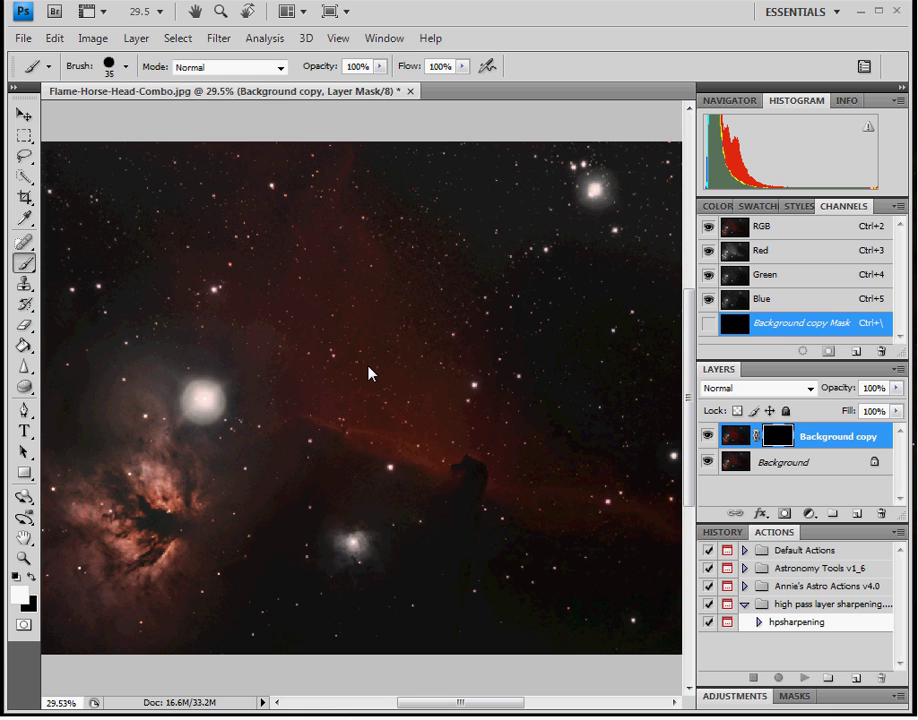
{"action": "key", "text": "bracketright"}
{"action": "key", "text": "bracketright"}
{"action": "key", "text": "bracketright"}
{"action": "key", "text": "bracketright"}
{"action": "key", "text": "bracketright"}
{"action": "key", "text": "bracketleft"}
{"action": "key", "text": "bracketright"}
{"action": "key", "text": "bracketright"}
{"action": "key", "text": "bracketright"}
{"action": "key", "text": "bracketright"}
{"action": "key", "text": "bracketright"}
{"action": "key", "text": "bracketleft"}
{"action": "key", "text": "bracketleft"}
{"action": "key", "text": "bracketright"}
{"action": "key", "text": "bracketright"}
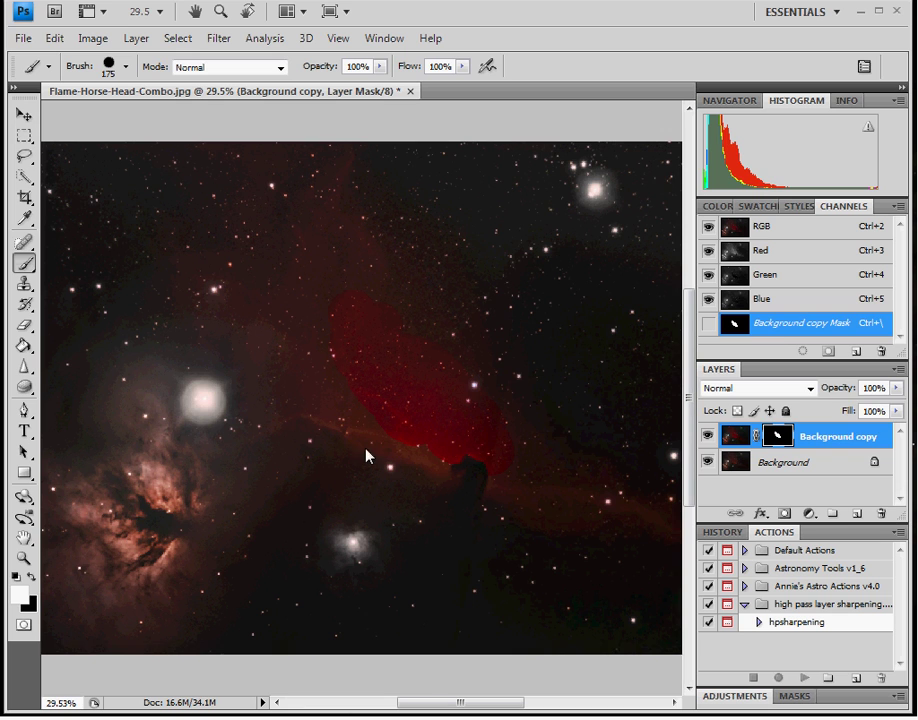
Paint white on the mask above the horse head, along the band below, and across the nebula.
{"action": "left_click_drag", "start_coordinate": [391, 451], "coordinate": [328, 388]}
{"action": "left_click_drag", "start_coordinate": [519, 477], "coordinate": [617, 495]}
{"action": "left_click_drag", "start_coordinate": [288, 290], "coordinate": [337, 419]}
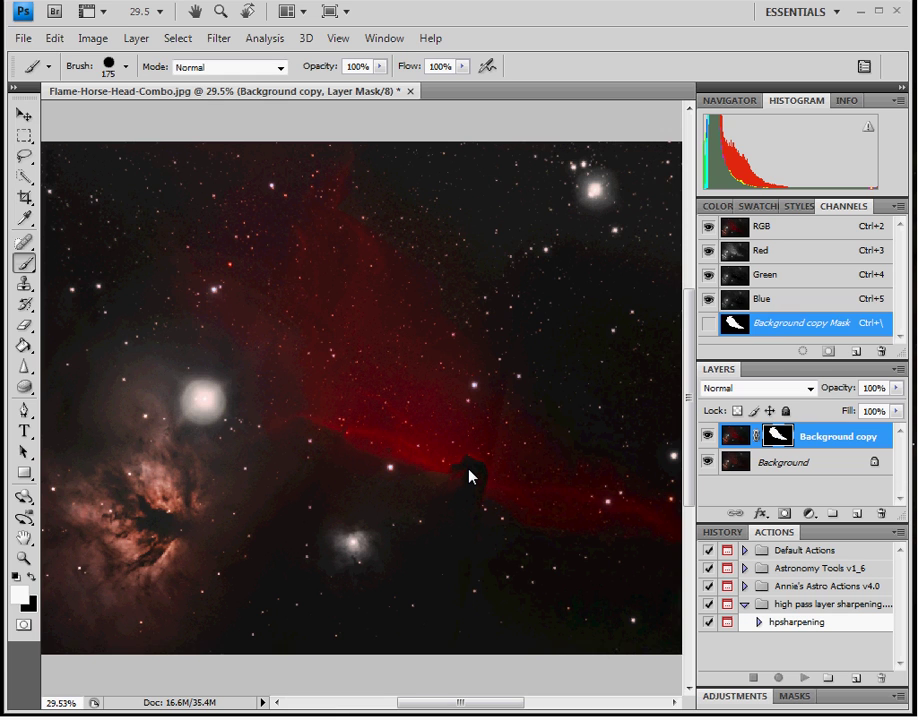
{"action": "left_click", "coordinate": [716, 472]}
Open the Gaussian Blur dialog from Filter > Blur for the layer mask.
{"action": "left_click", "coordinate": [216, 38]}
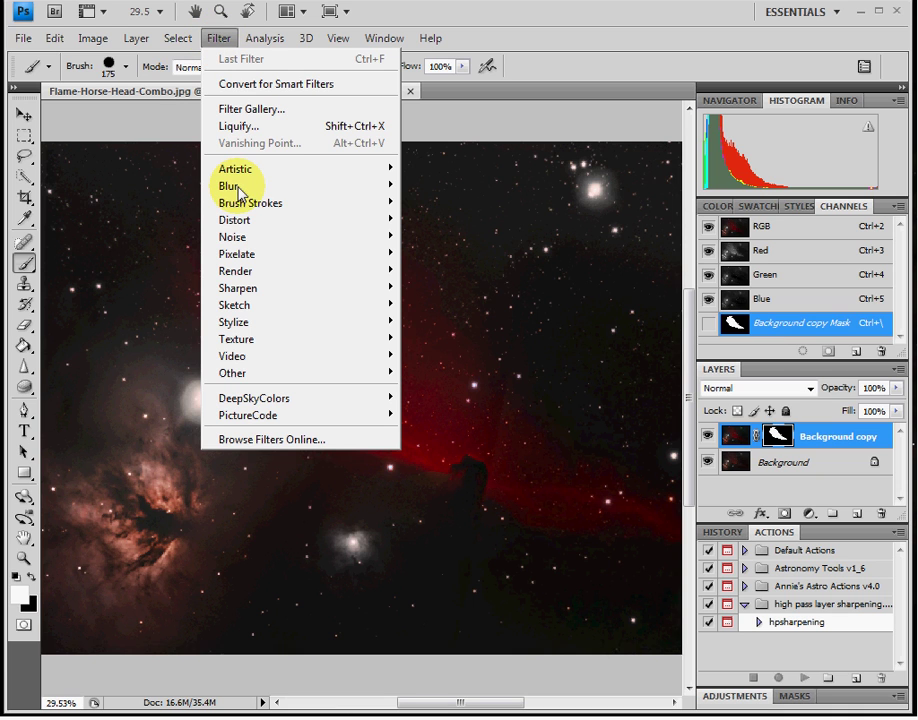
{"action": "mouse_move", "coordinate": [238, 187]}
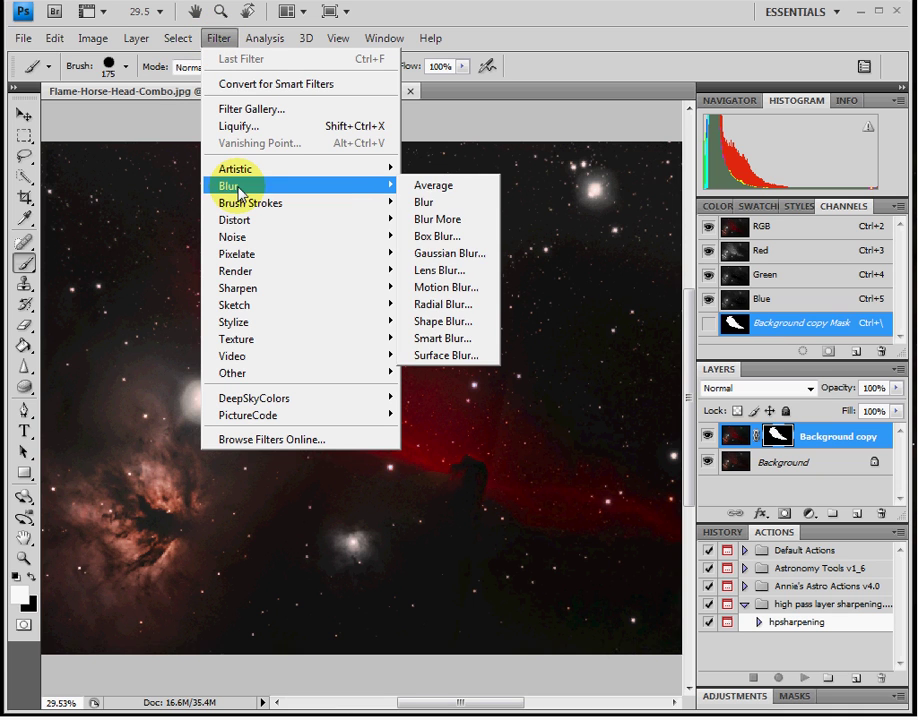
{"action": "left_click", "coordinate": [478, 263]}
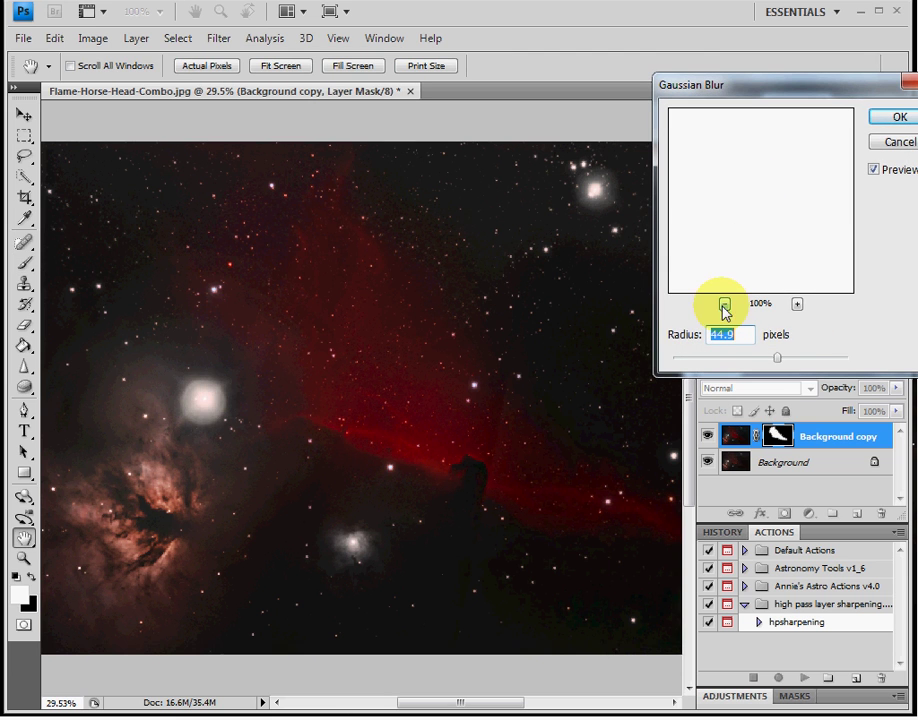
Apply a 105.8-pixel Gaussian Blur to the mask, zooming the preview out to view it.
{"action": "left_click", "coordinate": [724, 304]}
{"action": "left_click", "coordinate": [724, 304]}
{"action": "left_click", "coordinate": [724, 304]}
{"action": "left_click", "coordinate": [724, 304]}
{"action": "left_click", "coordinate": [724, 304]}
{"action": "left_click", "coordinate": [725, 304]}
{"action": "left_click", "coordinate": [725, 304]}
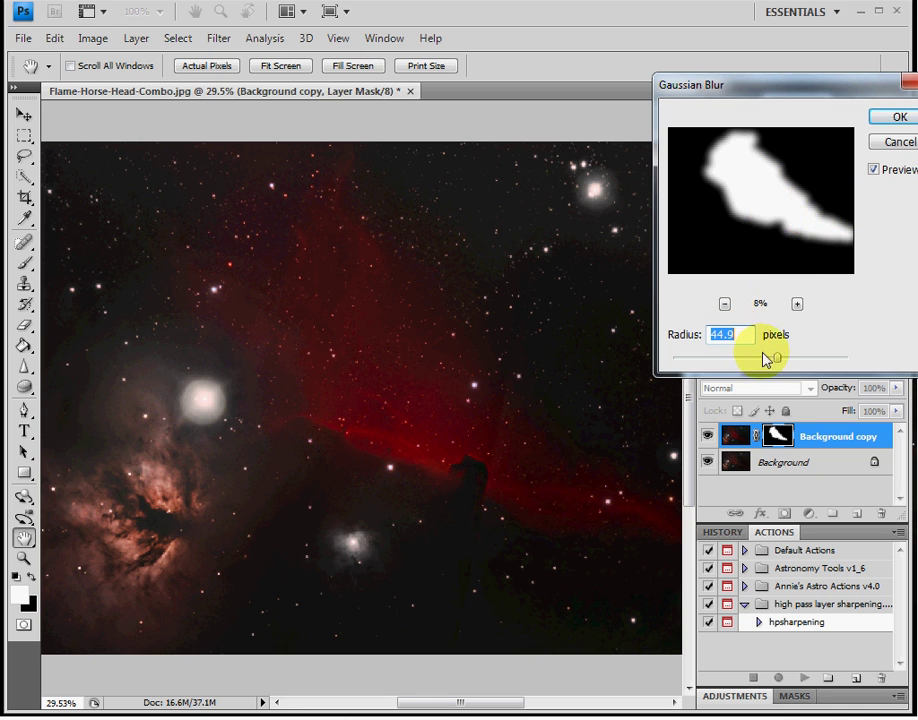
{"action": "left_click_drag", "start_coordinate": [776, 358], "coordinate": [811, 365]}
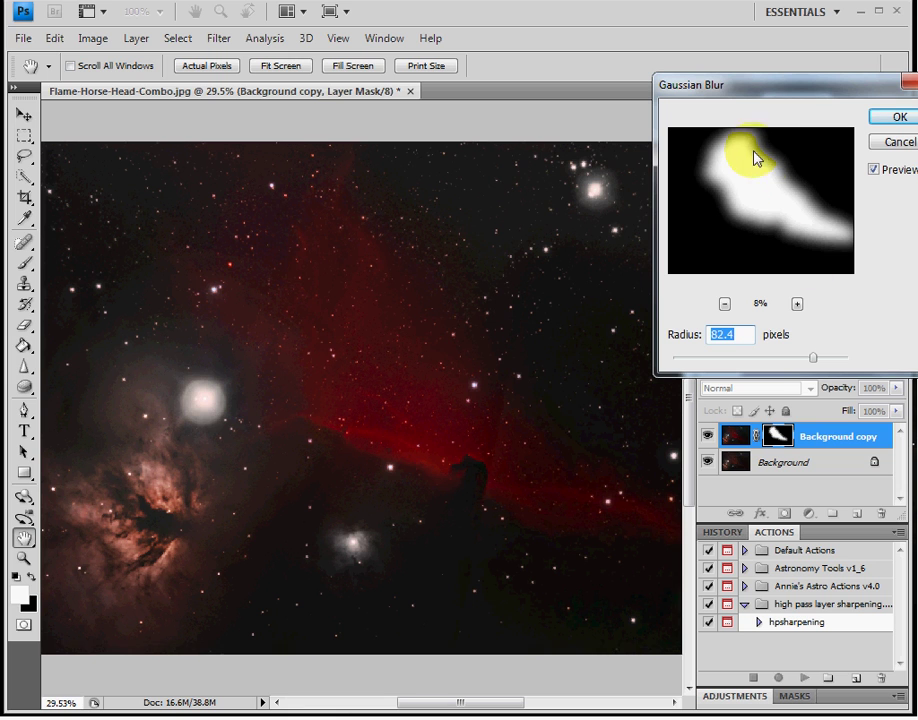
{"action": "left_click_drag", "start_coordinate": [812, 358], "coordinate": [832, 363]}
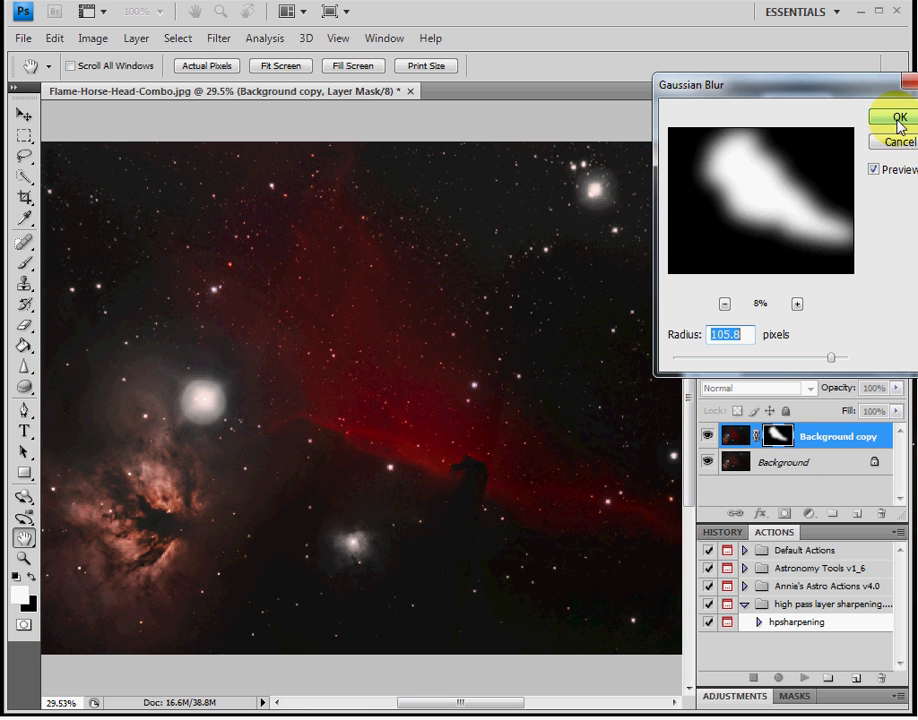
{"action": "left_click", "coordinate": [899, 120]}
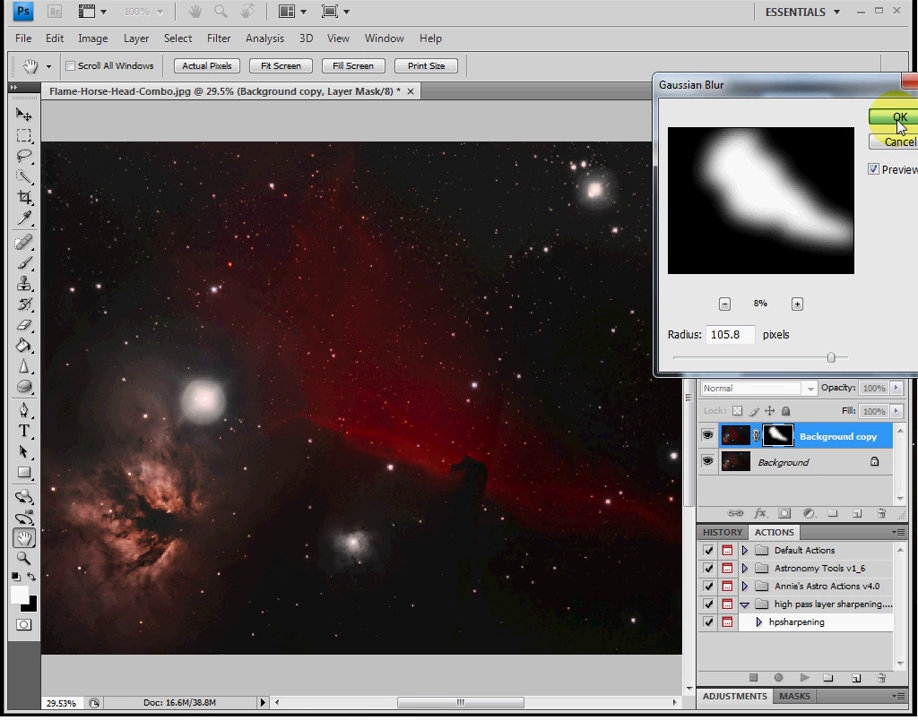
{"action": "left_click", "coordinate": [899, 120]}
{"action": "key", "text": "b"}
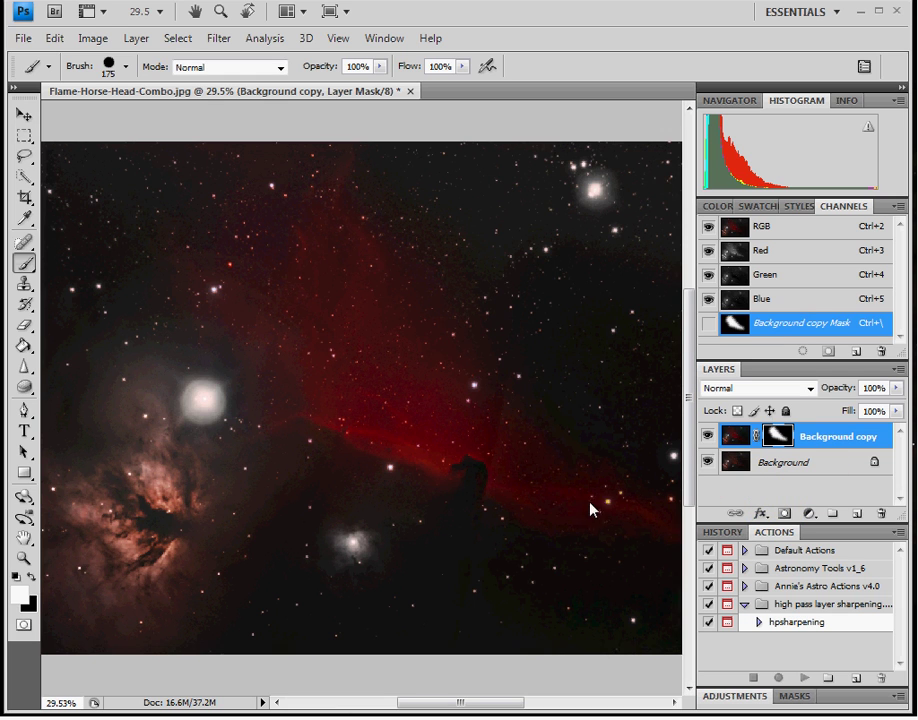
{"action": "left_click", "coordinate": [709, 437]}
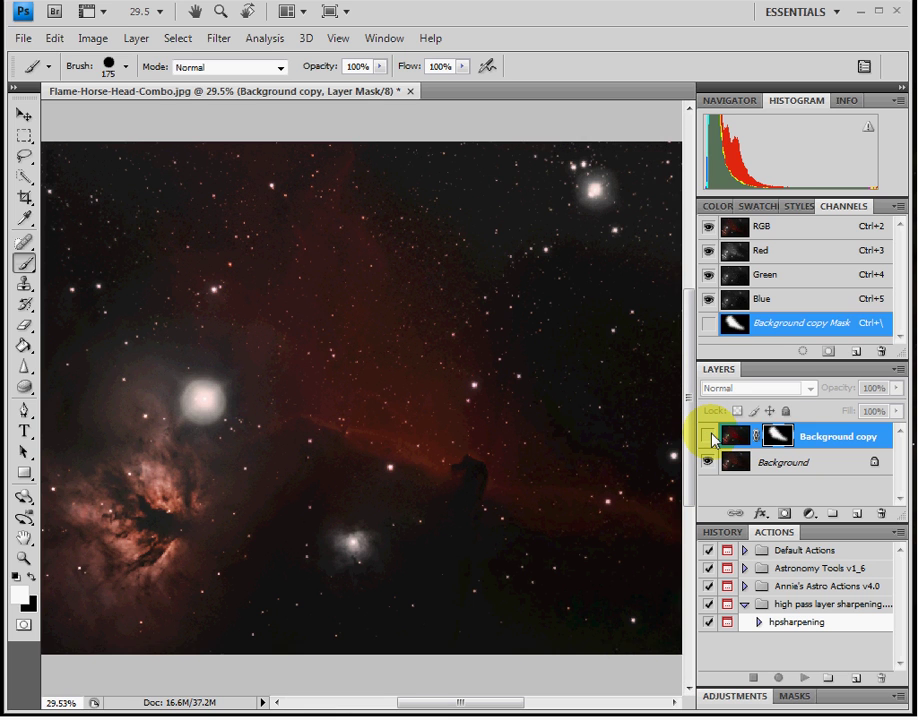
{"action": "left_click", "coordinate": [709, 438]}
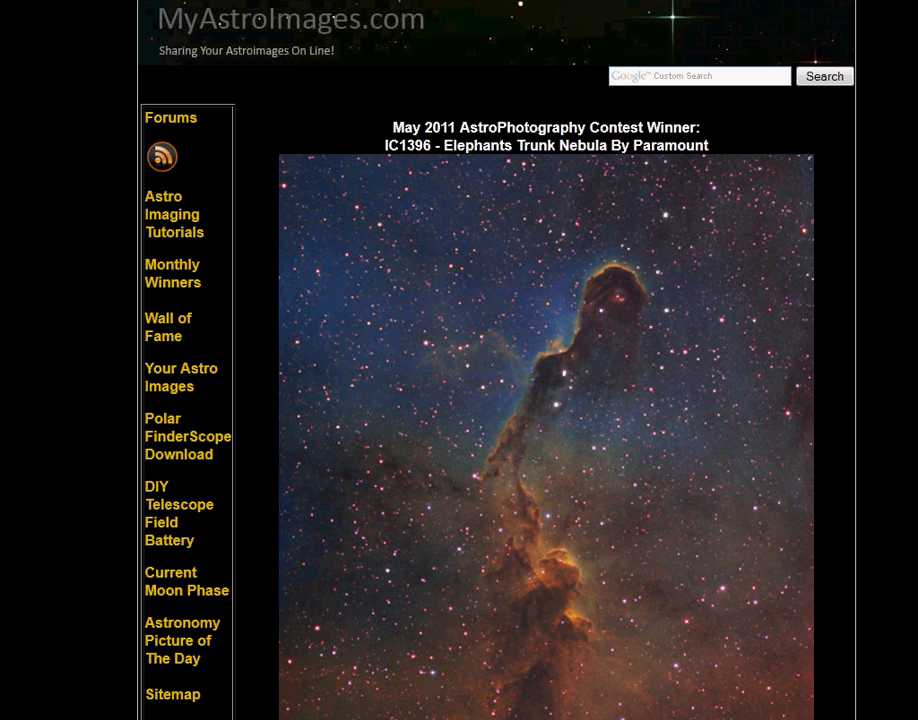
Go to Forums, Monthly Imaging Contest, and the June 2011 Astrophotography Contest topic.
{"action": "left_click", "coordinate": [175, 122]}
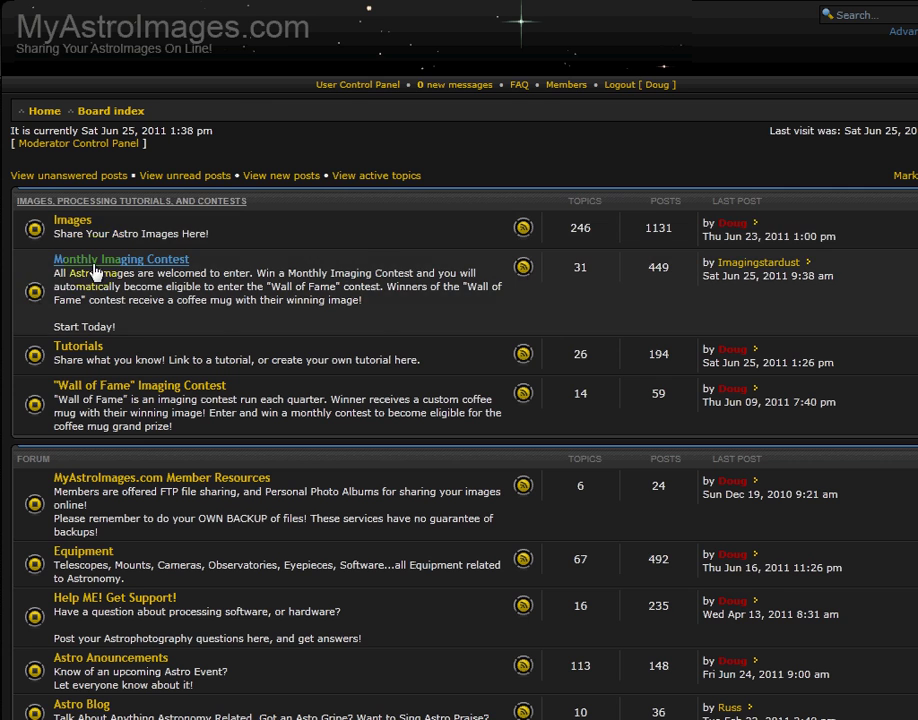
{"action": "left_click", "coordinate": [94, 262]}
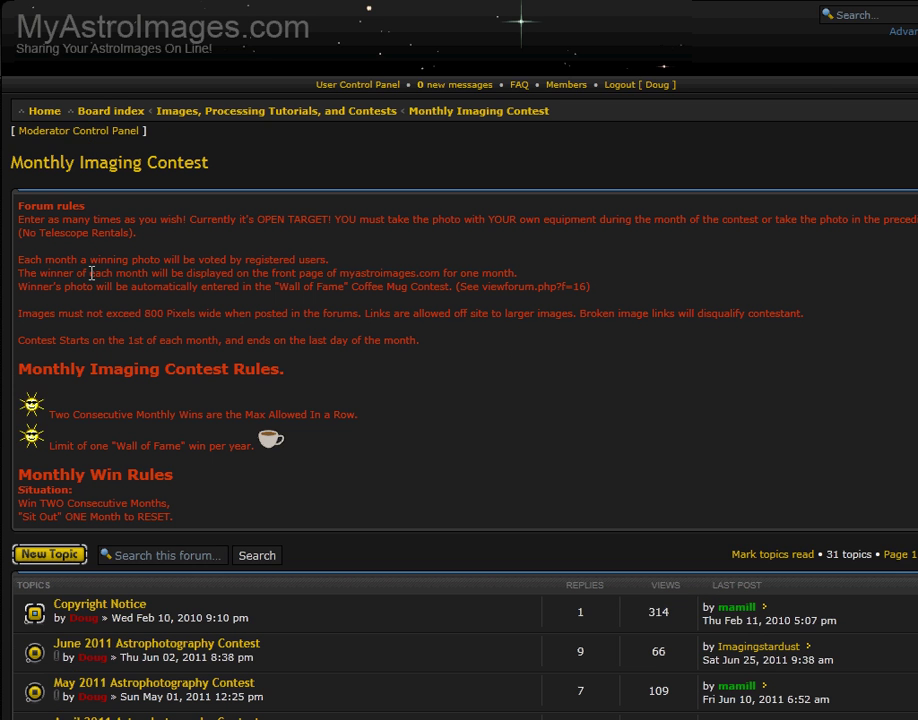
{"action": "left_click", "coordinate": [124, 644]}
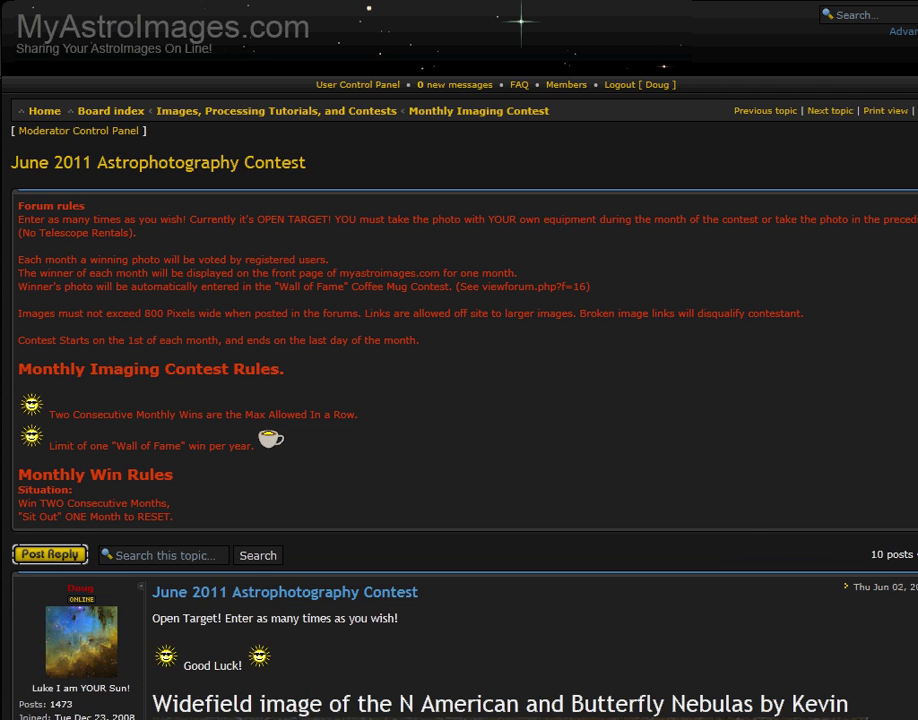
Scroll through the contest entries, such as the Iris Nebula and NGC6992.
{"action": "scroll", "coordinate": [459, 400], "scroll_direction": "down", "scroll_amount": 10}
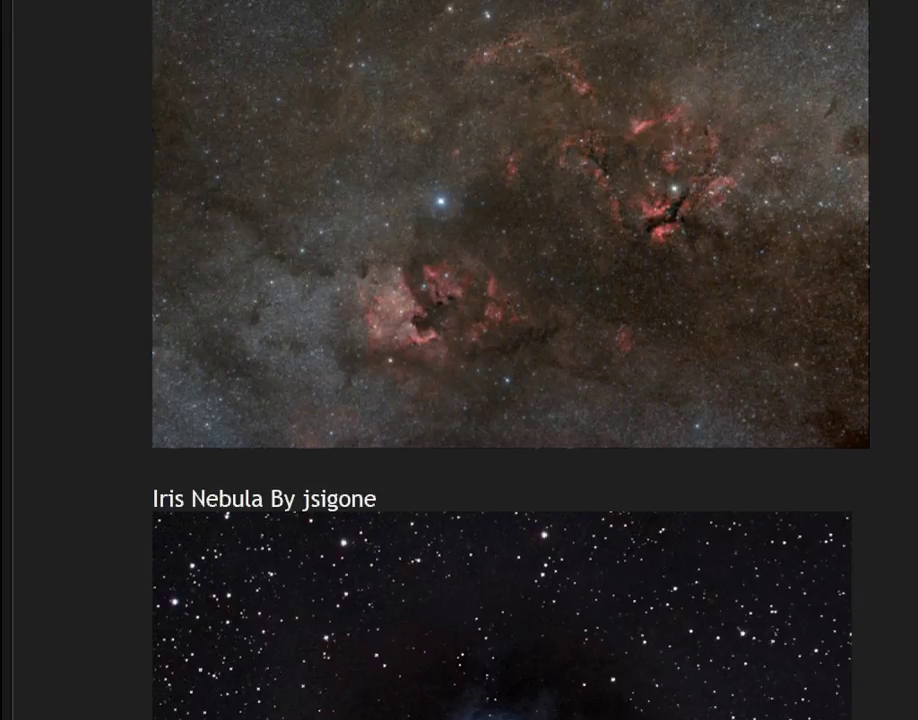
{"action": "scroll", "coordinate": [459, 400], "scroll_direction": "down", "scroll_amount": 15}
{"action": "scroll", "coordinate": [459, 400], "scroll_direction": "up", "scroll_amount": 15}
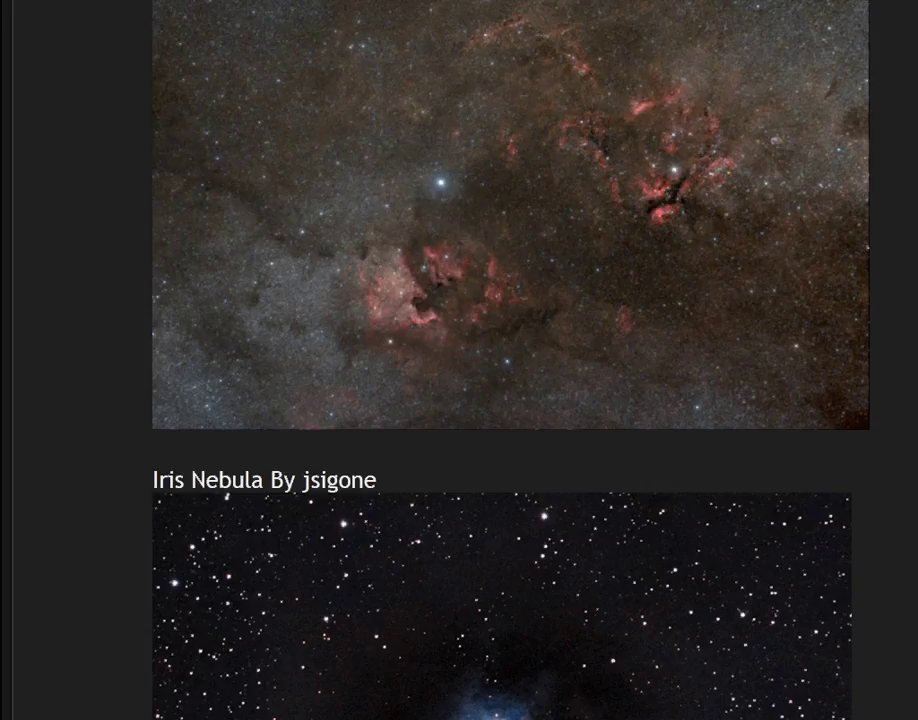
{"action": "scroll", "coordinate": [459, 360], "scroll_direction": "up", "scroll_amount": 6}
{"action": "scroll", "coordinate": [459, 360], "scroll_direction": "down", "scroll_amount": 12}
{"action": "scroll", "coordinate": [459, 360], "scroll_direction": "up", "scroll_amount": 4}
{"action": "scroll", "coordinate": [459, 360], "scroll_direction": "up", "scroll_amount": 8}
{"action": "scroll", "coordinate": [459, 360], "scroll_direction": "down", "scroll_amount": 8}
{"action": "scroll", "coordinate": [459, 360], "scroll_direction": "down", "scroll_amount": 3}
{"action": "scroll", "coordinate": [459, 360], "scroll_direction": "up", "scroll_amount": 10}
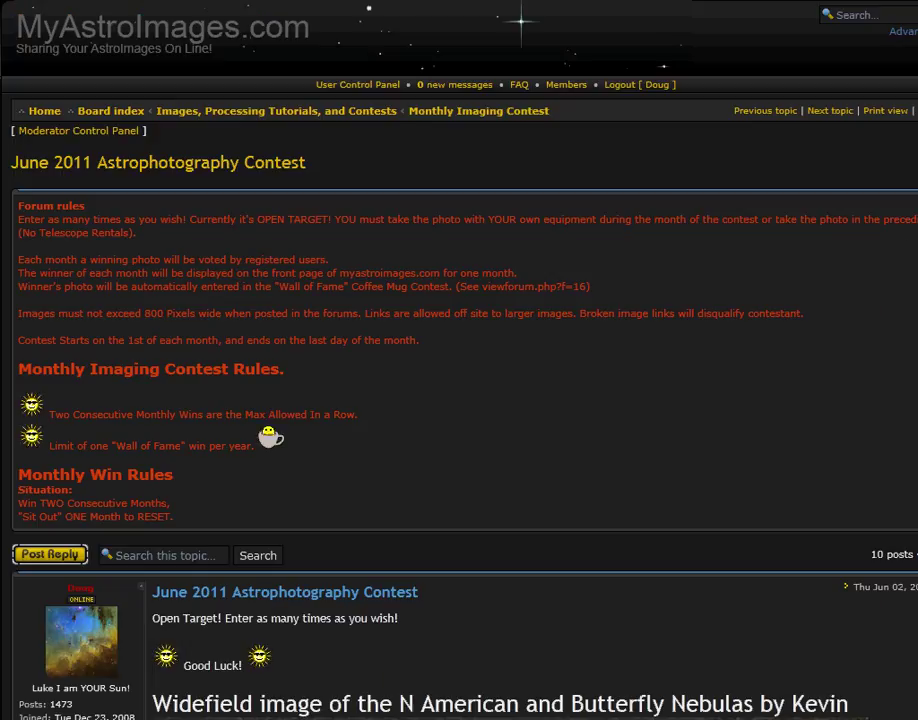